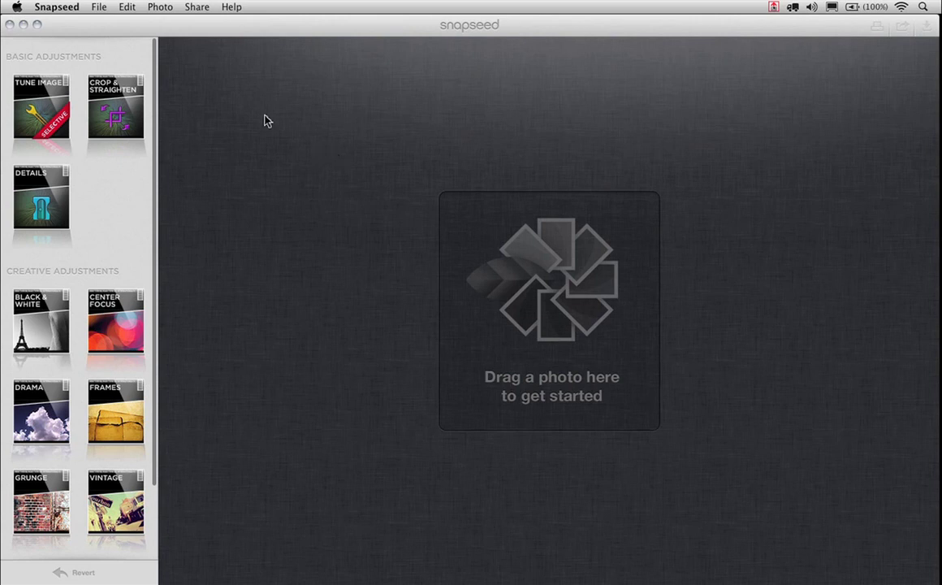
# - Load Blue_Snapseed_1120.jpg, the beach sunset with seagulls, and browse the adjustment tools
pyautogui.click(97, 7)
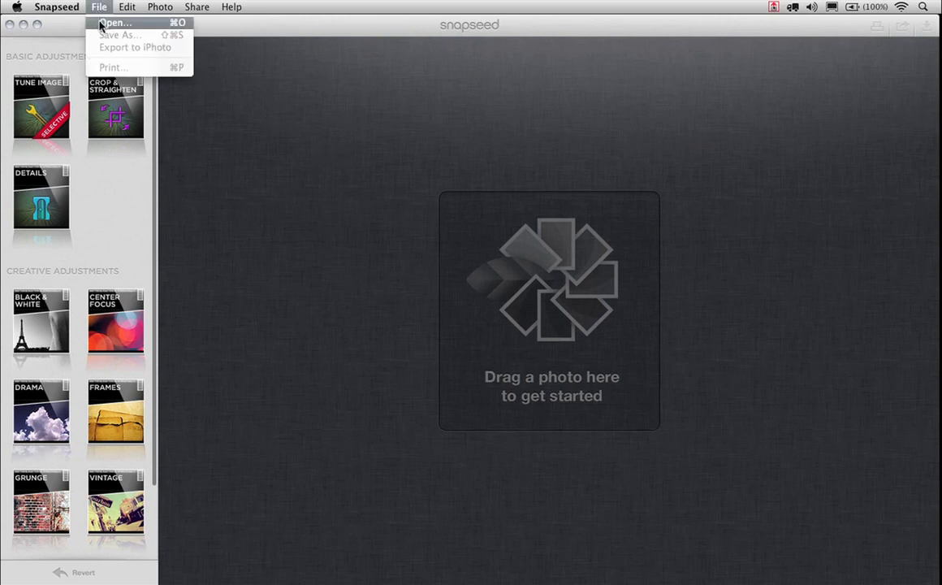
pyautogui.click(308, 121)
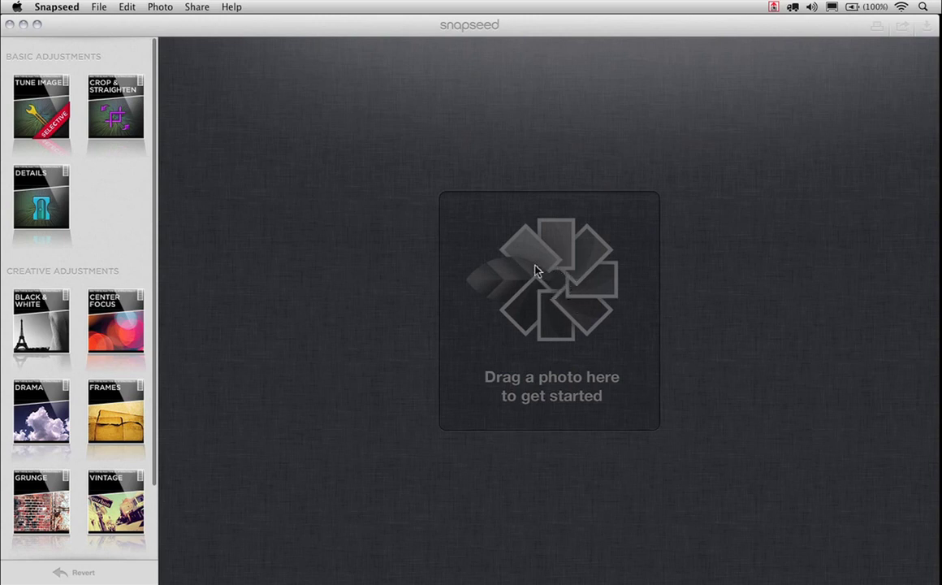
pyautogui.click(536, 272)
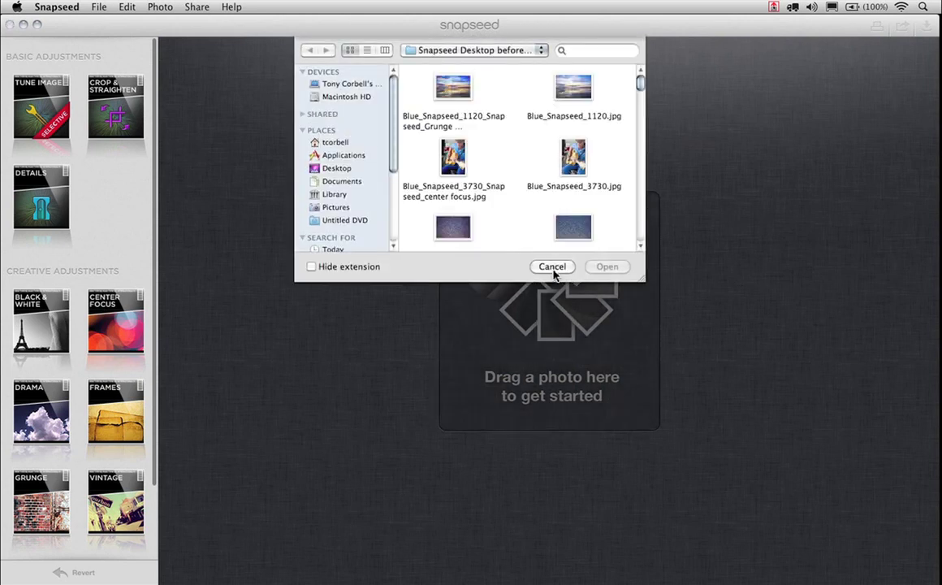
pyautogui.click(579, 96)
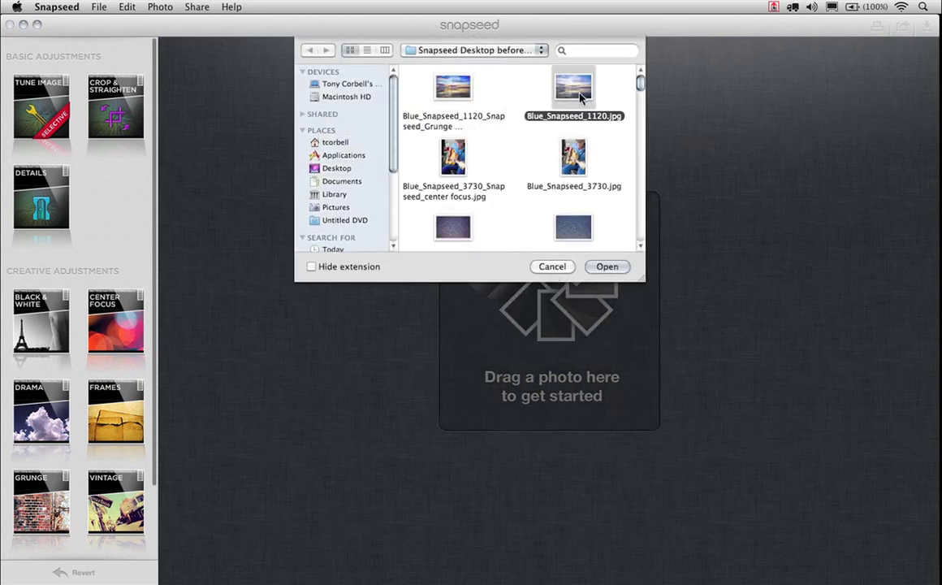
pyautogui.click(606, 267)
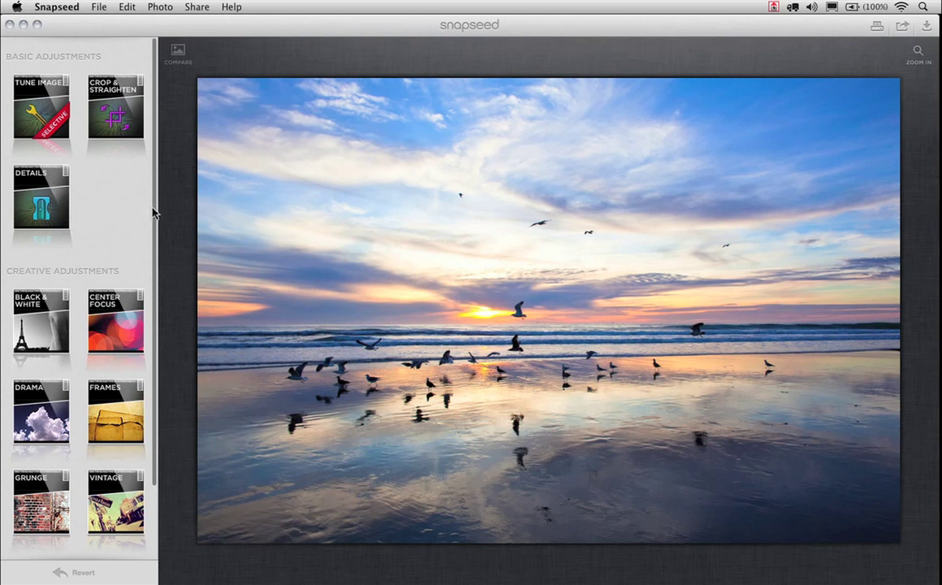
pyautogui.moveTo(154, 213); pyautogui.dragTo(151, 301)
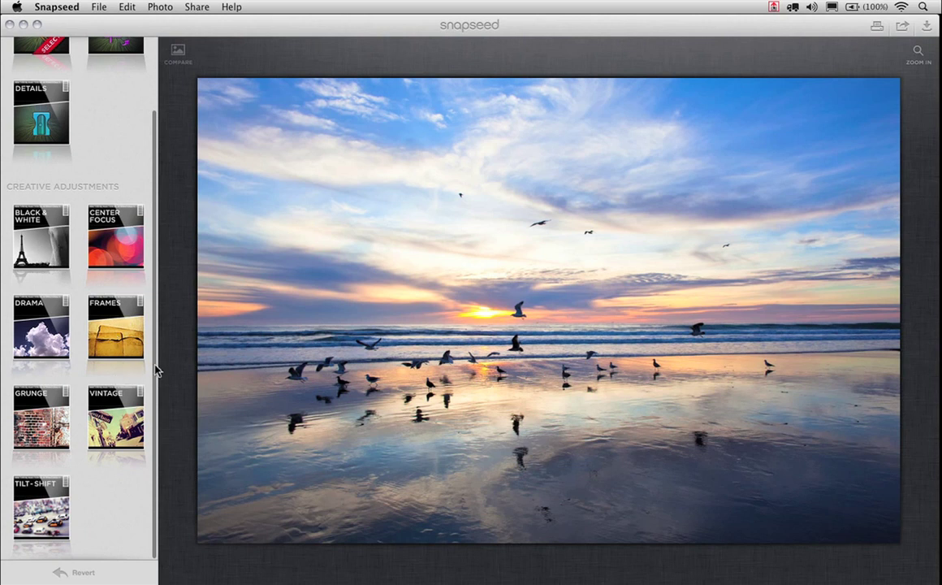
pyautogui.moveTo(153, 369); pyautogui.dragTo(163, 256)
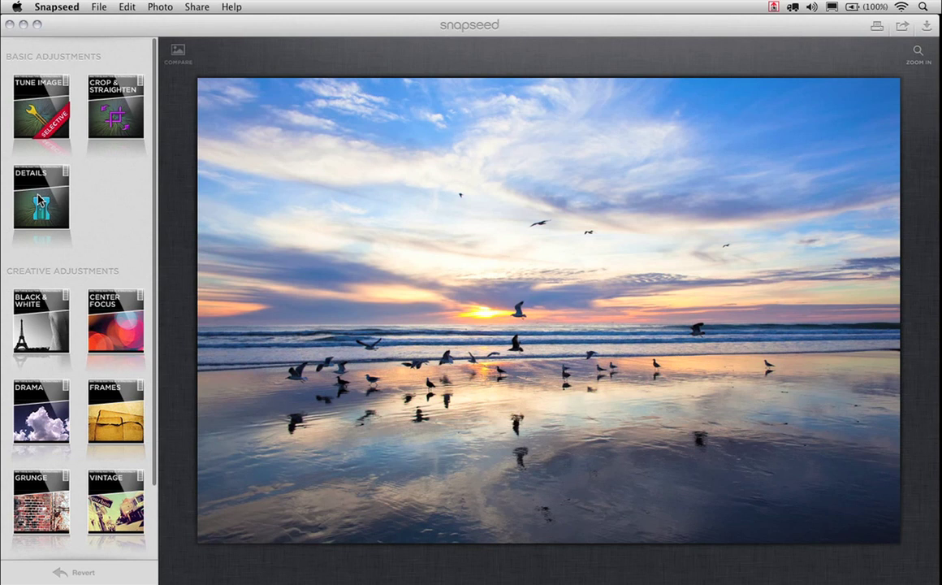
# - Apply the Details Structure + preset, nudge Sharpness up and Structure down, and compare with the original
pyautogui.click(39, 197)
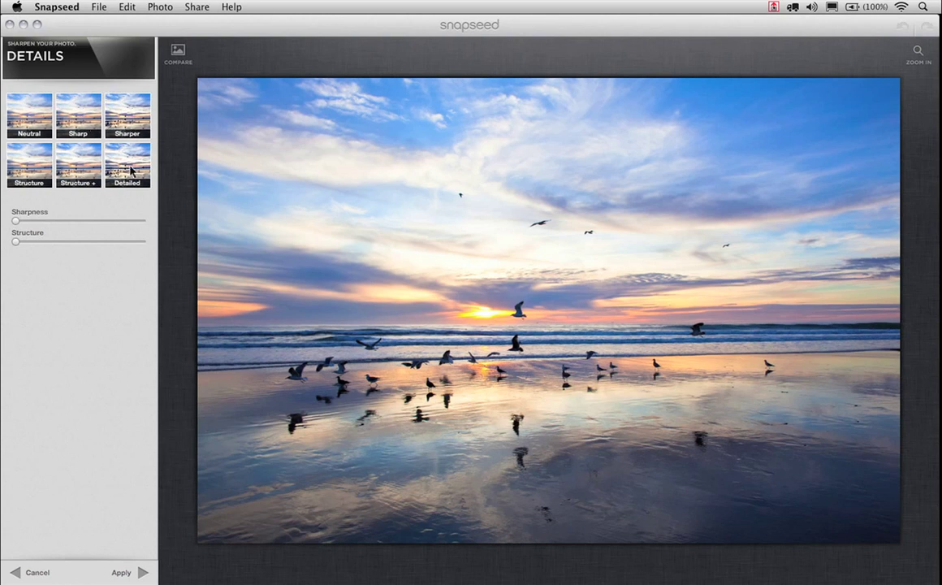
pyautogui.click(78, 161)
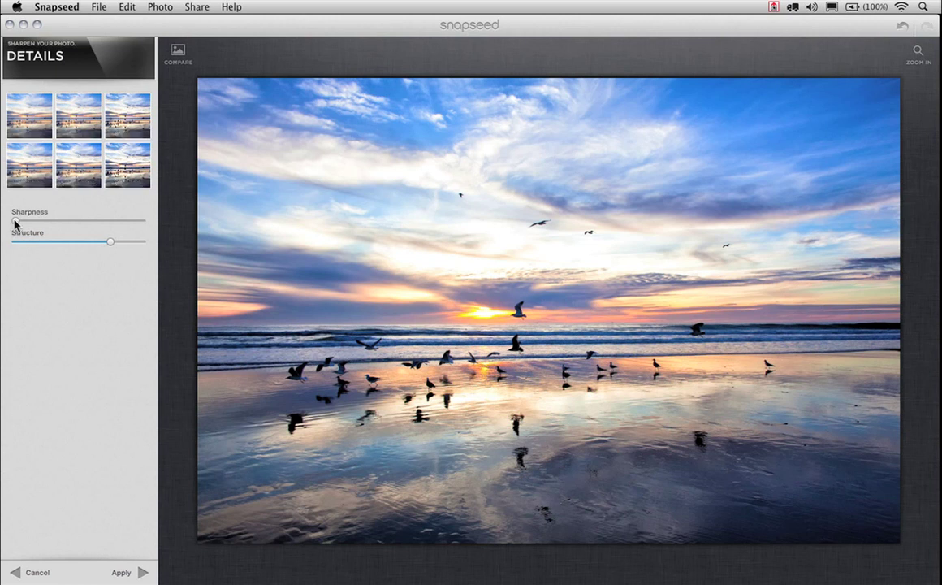
pyautogui.moveTo(15, 221); pyautogui.dragTo(31, 221)
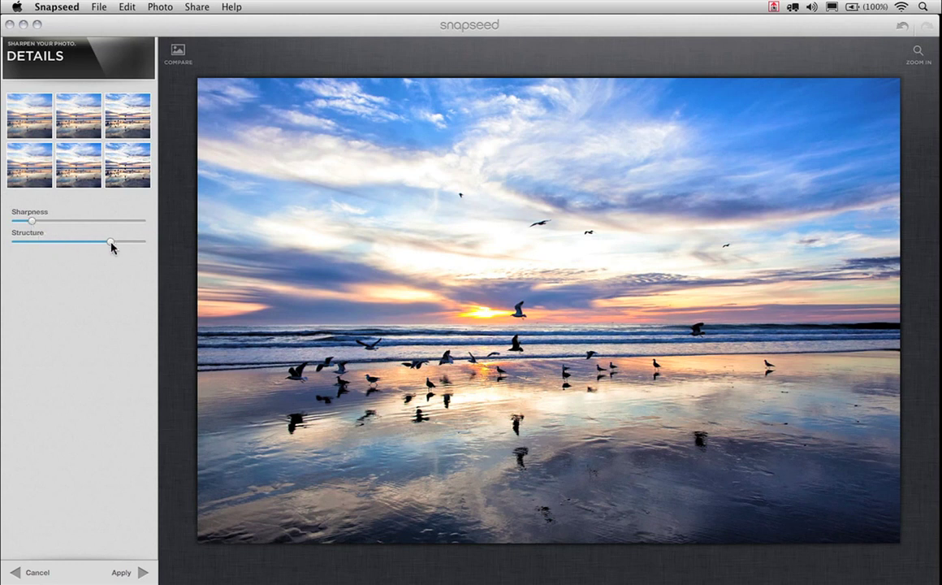
pyautogui.moveTo(111, 243)
pyautogui.mouseDown()
pyautogui.moveTo(87, 243)
pyautogui.moveTo(96, 242)
pyautogui.mouseUp()
pyautogui.click(180, 54)
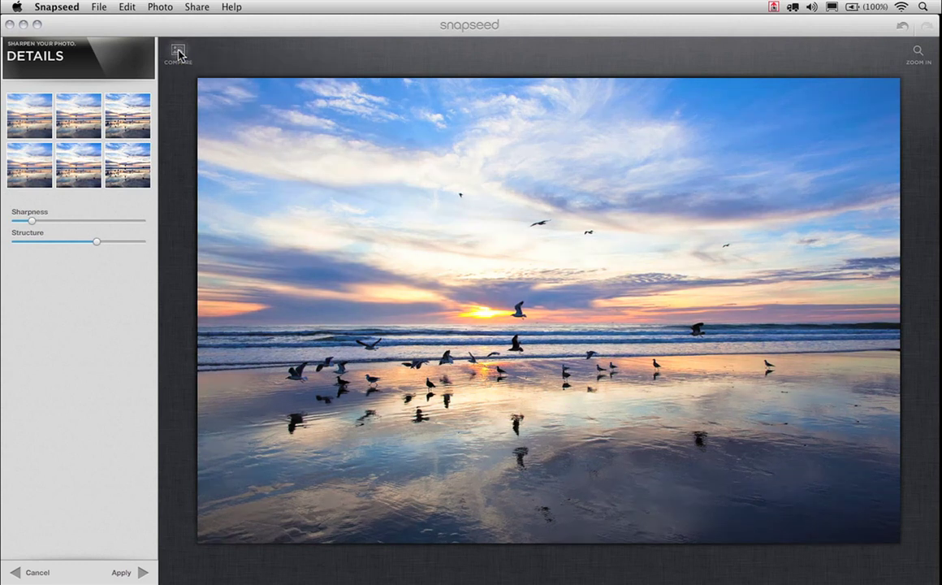
# - Return to the sharpened view and commit the Details adjustment
pyautogui.click(180, 54)
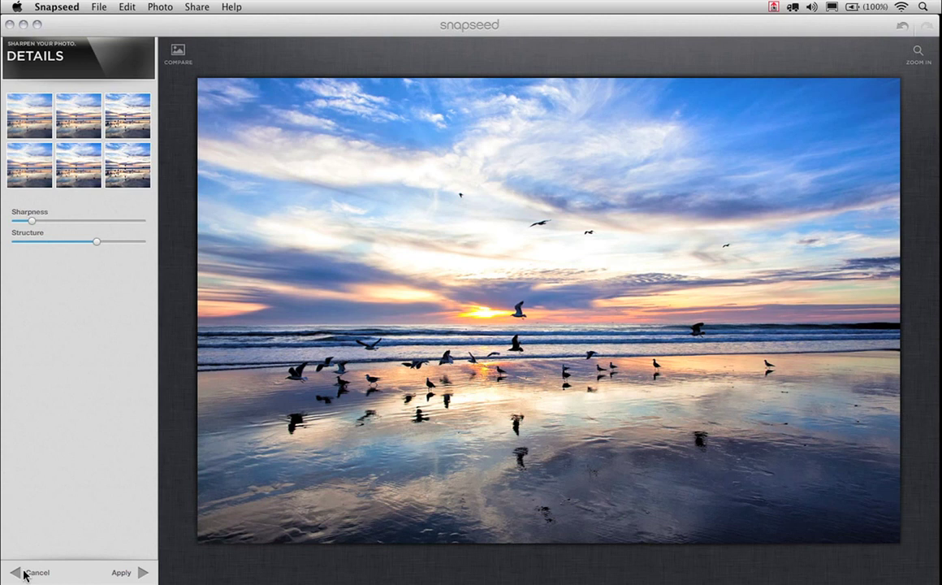
pyautogui.click(145, 573)
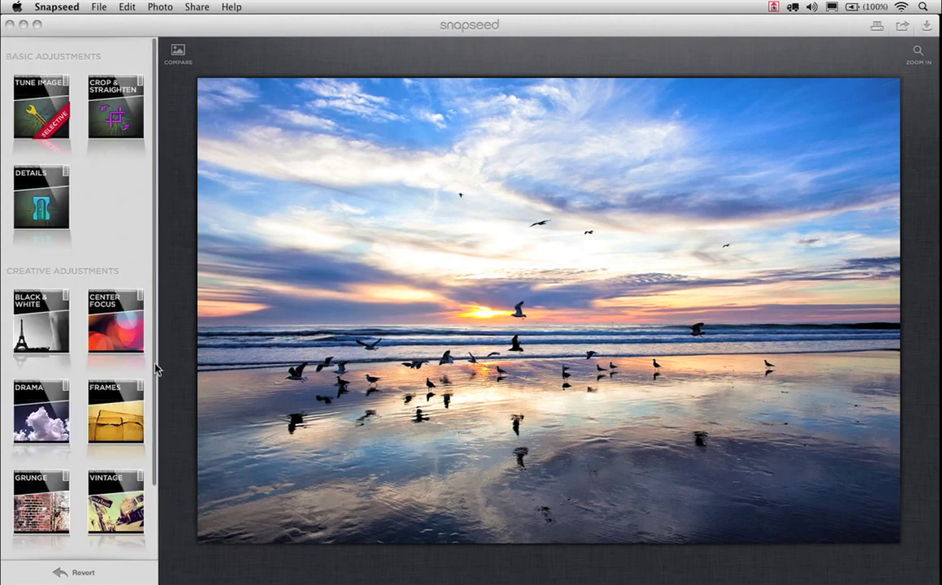
# - Give the photo the Vintage Charlie preset with Style 5, after trying Dexter
pyautogui.scroll(-5, 153, 406)
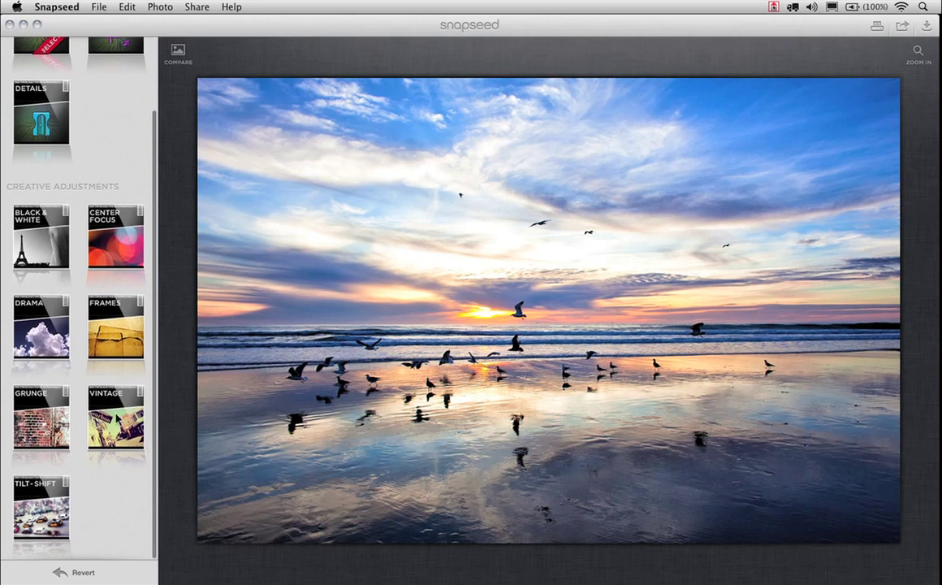
pyautogui.click(116, 414)
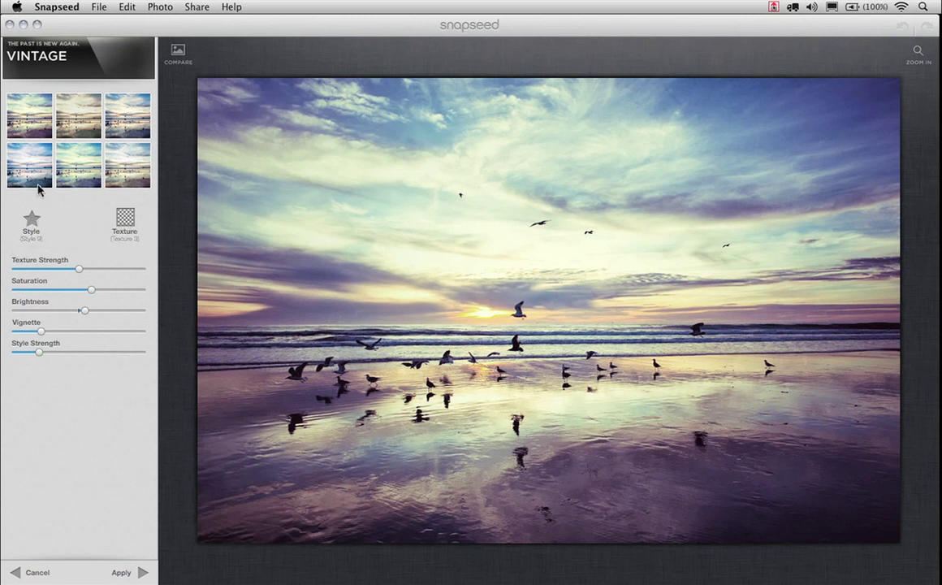
pyautogui.click(30, 137)
pyautogui.click(91, 158)
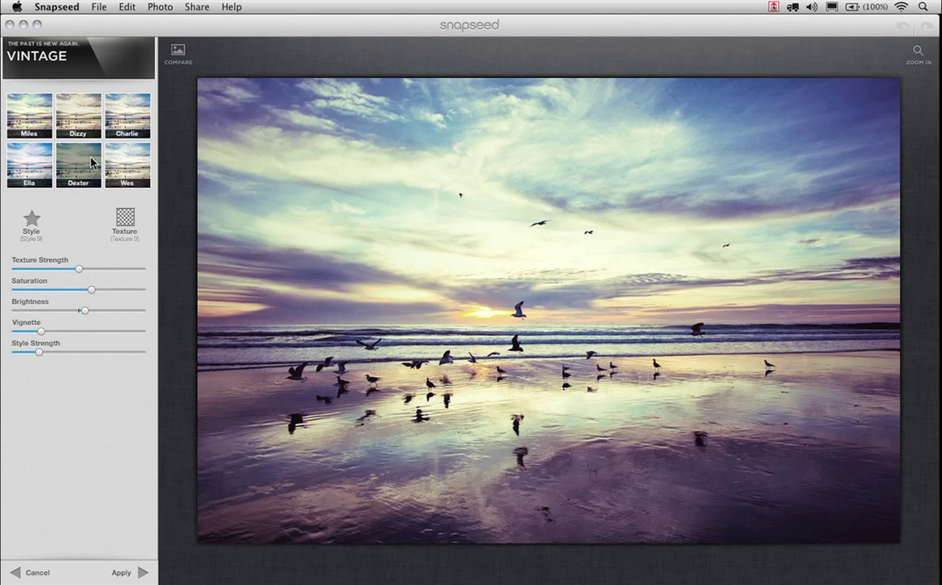
pyautogui.click(125, 101)
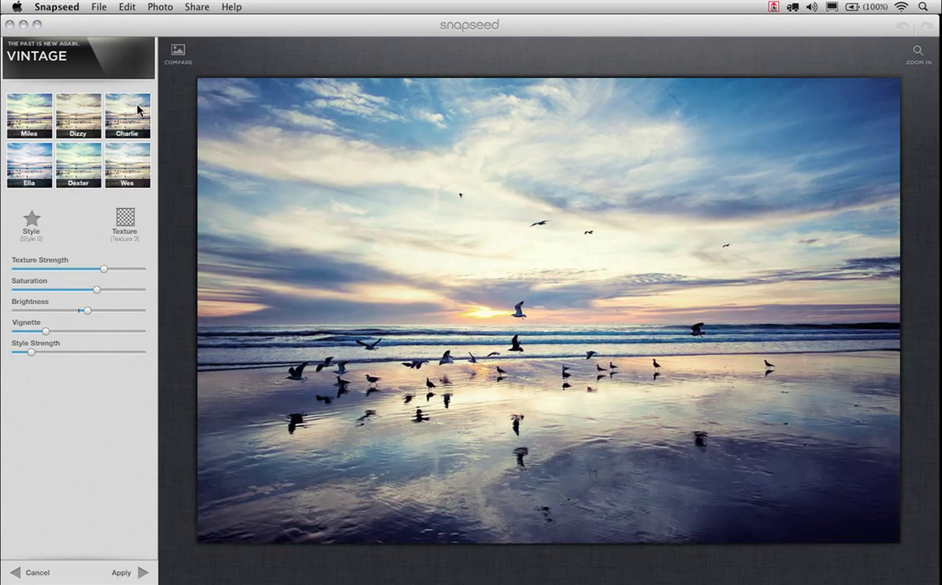
pyautogui.click(31, 222)
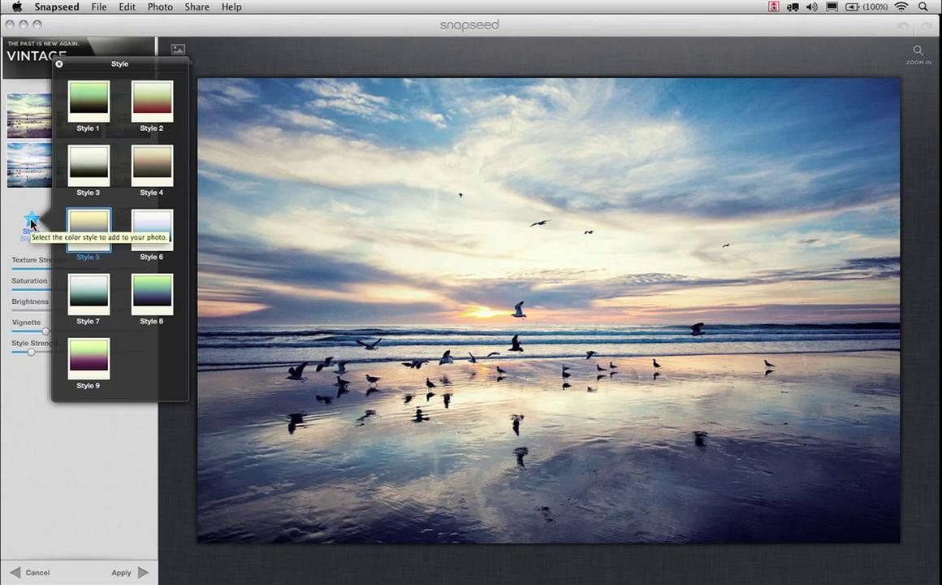
pyautogui.click(29, 216)
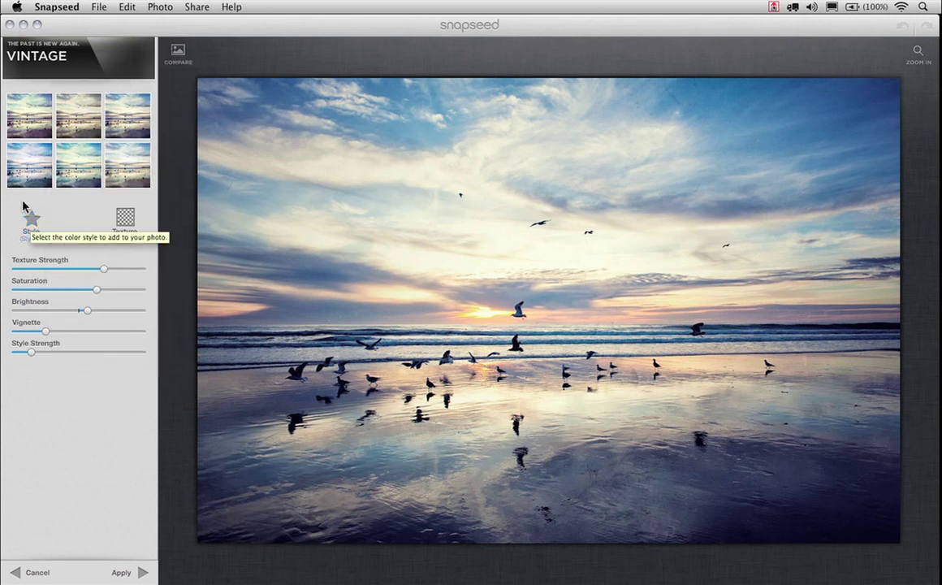
pyautogui.click(127, 219)
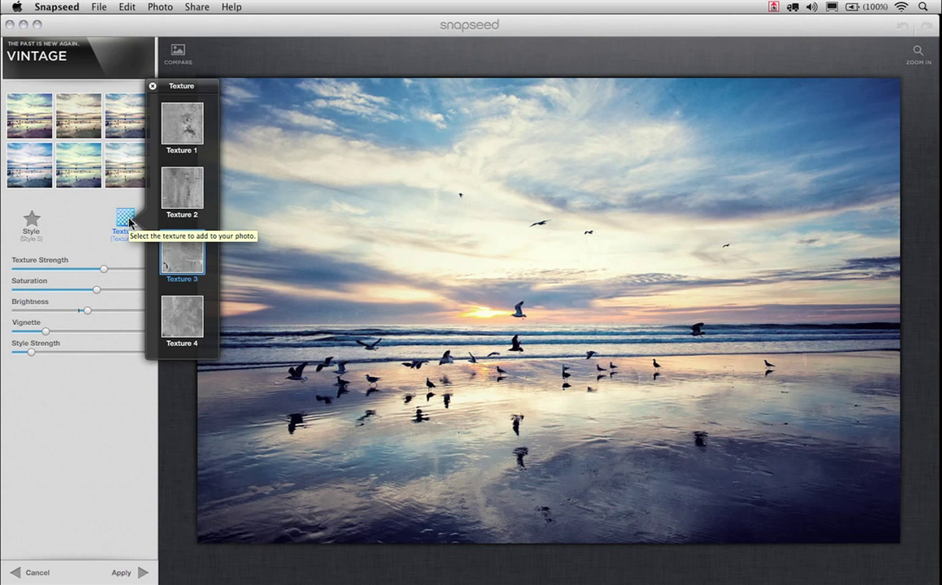
# - Try Texture 1 variations and Texture 3, then settle on Texture 4
pyautogui.click(186, 127)
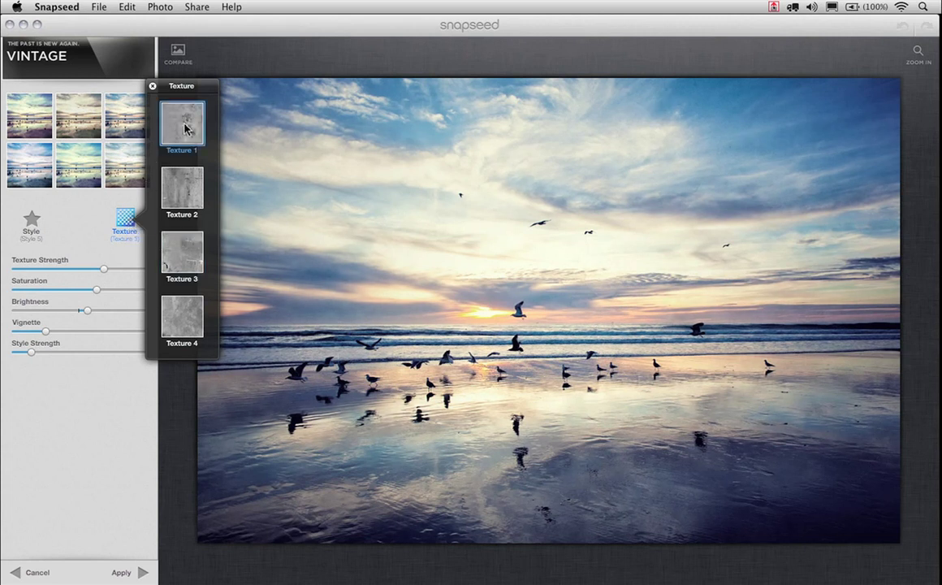
pyautogui.click(186, 127)
pyautogui.click(175, 138)
pyautogui.click(175, 138)
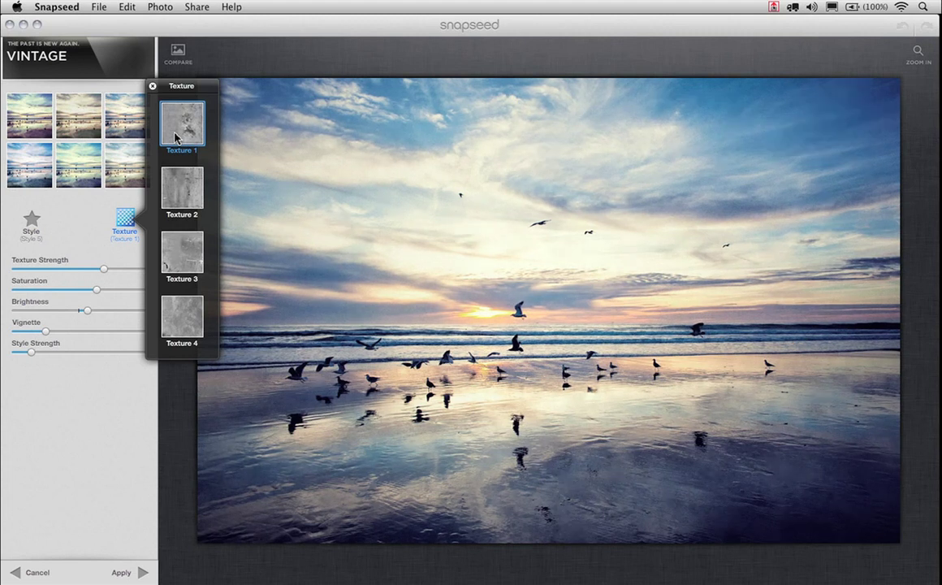
pyautogui.click(175, 139)
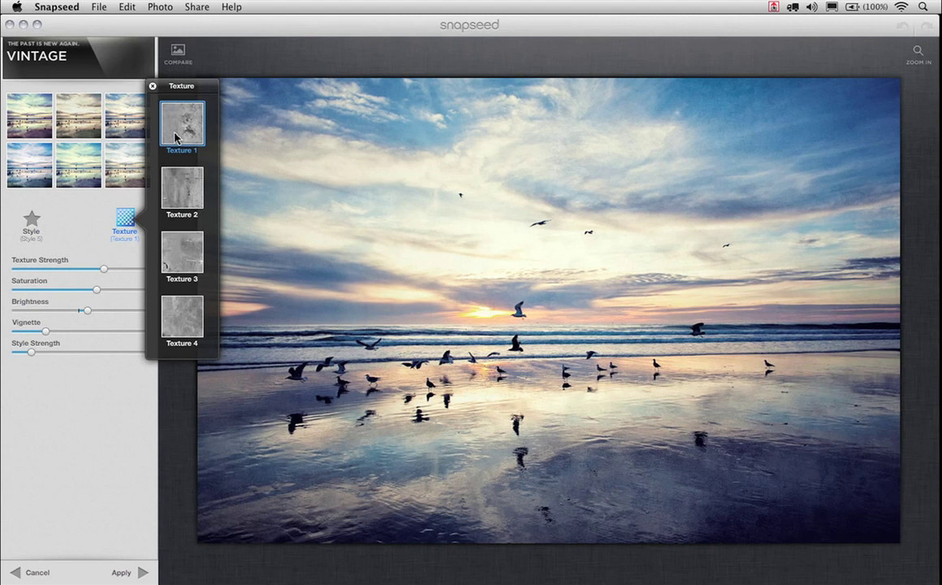
pyautogui.click(184, 259)
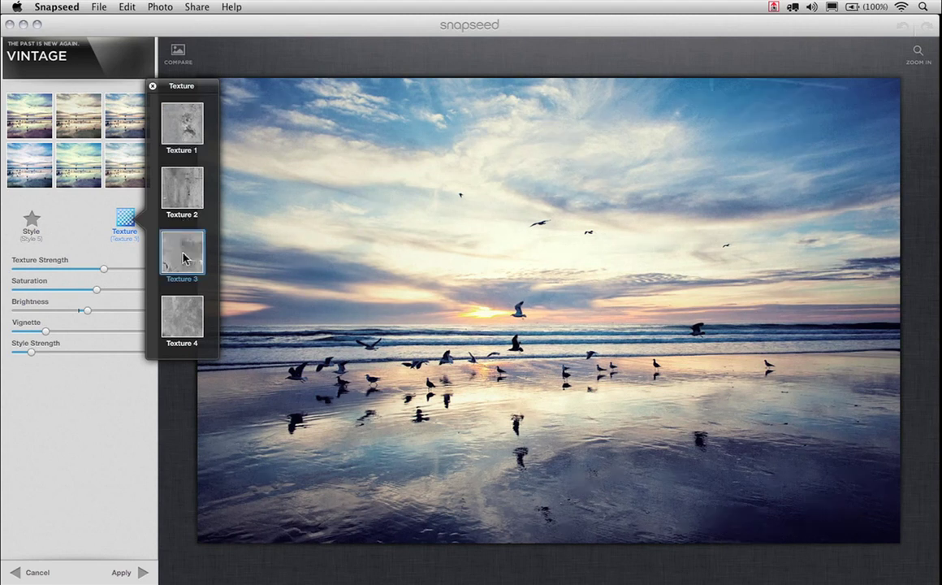
pyautogui.click(182, 317)
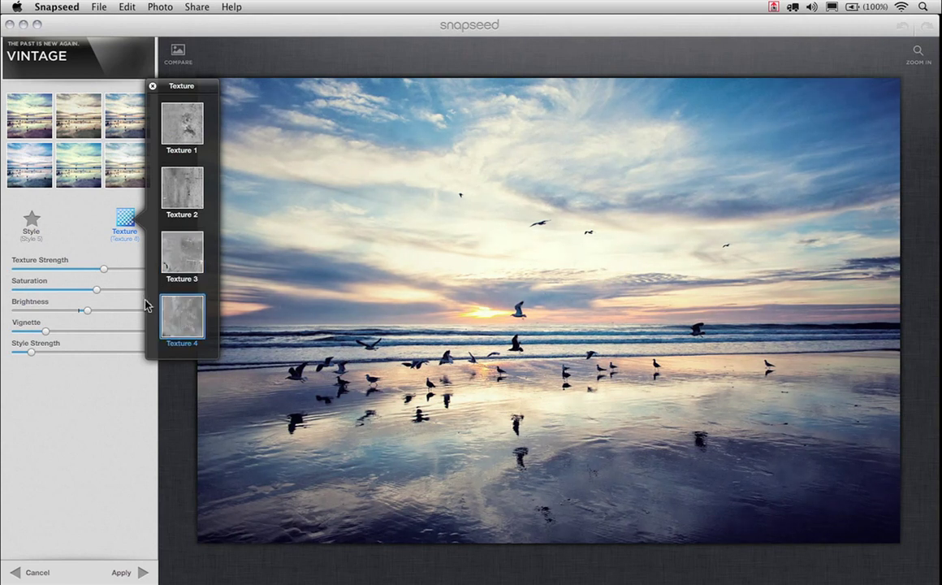
# - Lower the Texture Strength and raise the Style Strength
pyautogui.click(91, 242)
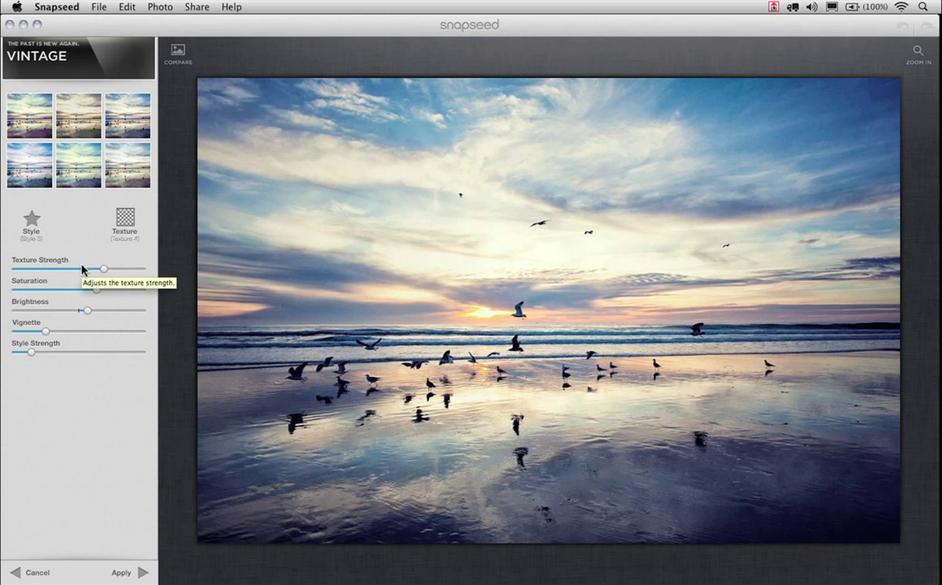
pyautogui.click(82, 268)
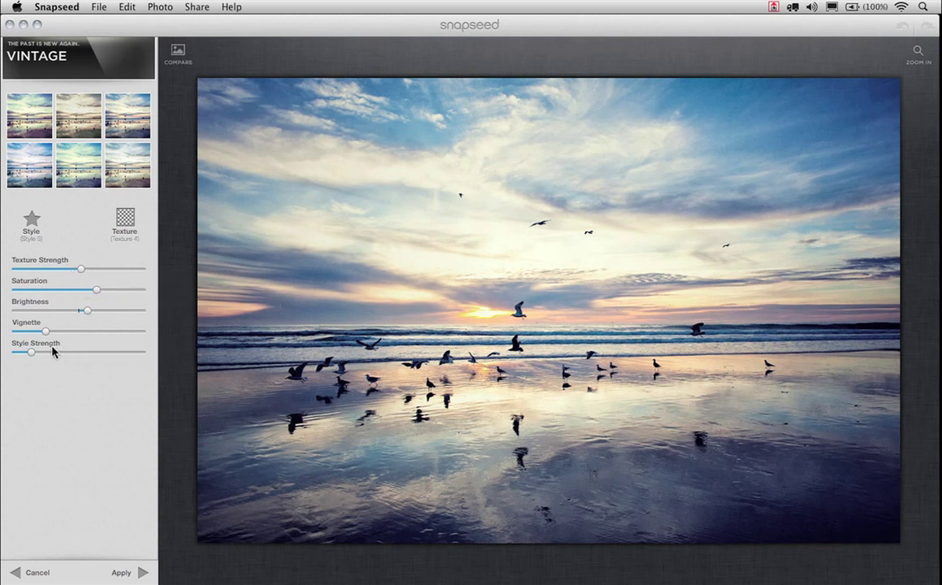
pyautogui.moveTo(32, 355); pyautogui.dragTo(74, 358)
# - Compare the Vintage result with the original, then start zooming in
pyautogui.click(177, 54)
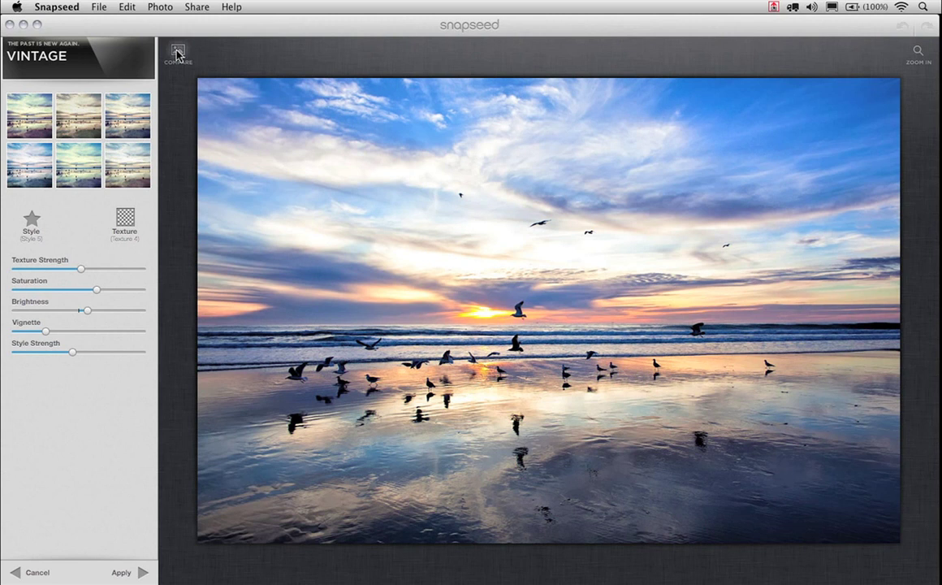
pyautogui.click(177, 53)
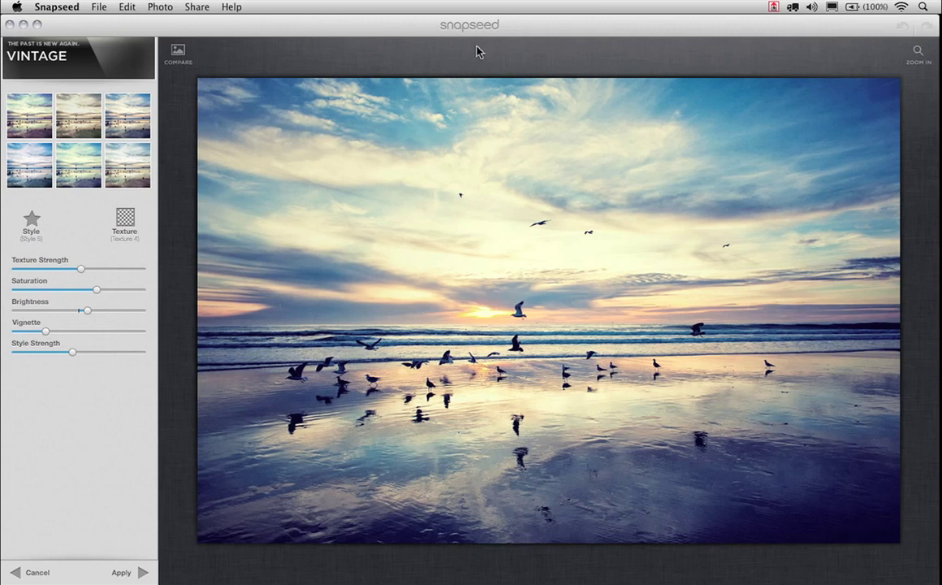
pyautogui.click(918, 55)
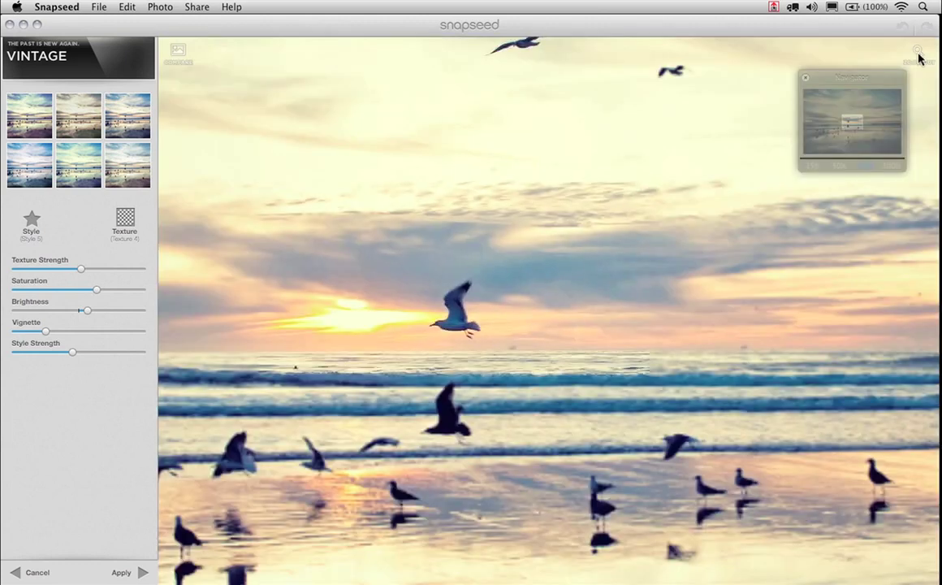
# - Inspect the sky and beach at 100% and 50% zoom against the original, then fit to view
pyautogui.click(919, 55)
pyautogui.moveTo(859, 126); pyautogui.dragTo(840, 128)
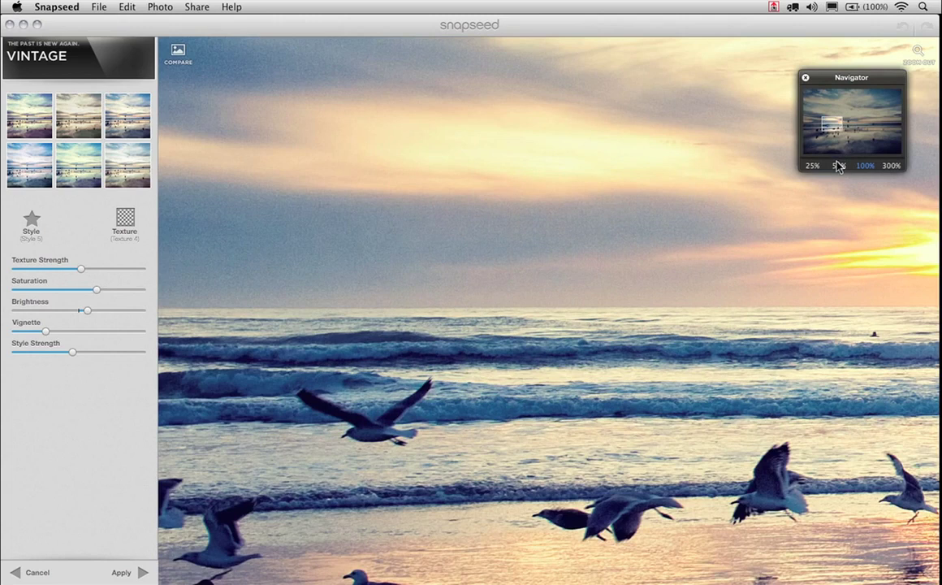
pyautogui.click(839, 166)
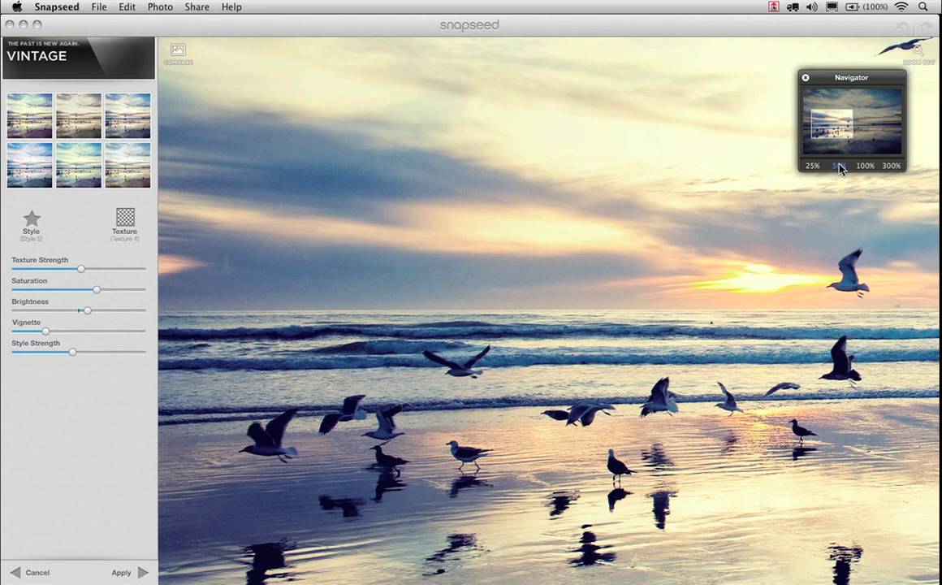
pyautogui.moveTo(837, 130); pyautogui.dragTo(835, 109)
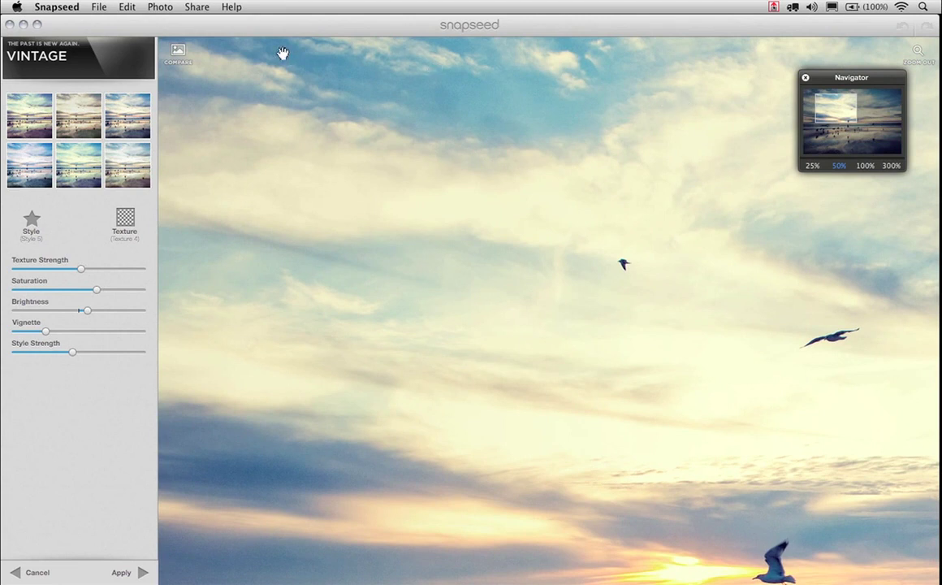
pyautogui.click(176, 51)
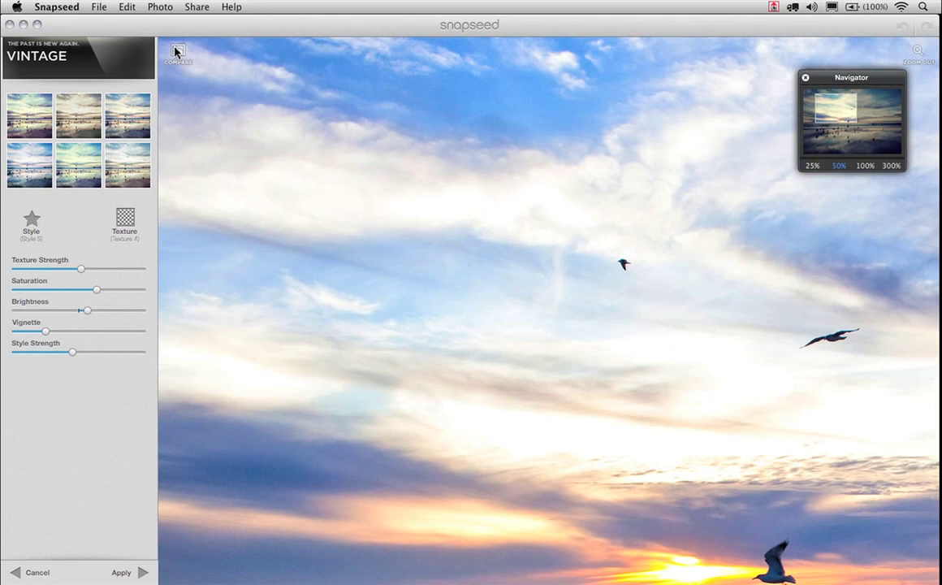
pyautogui.click(176, 52)
pyautogui.click(176, 52)
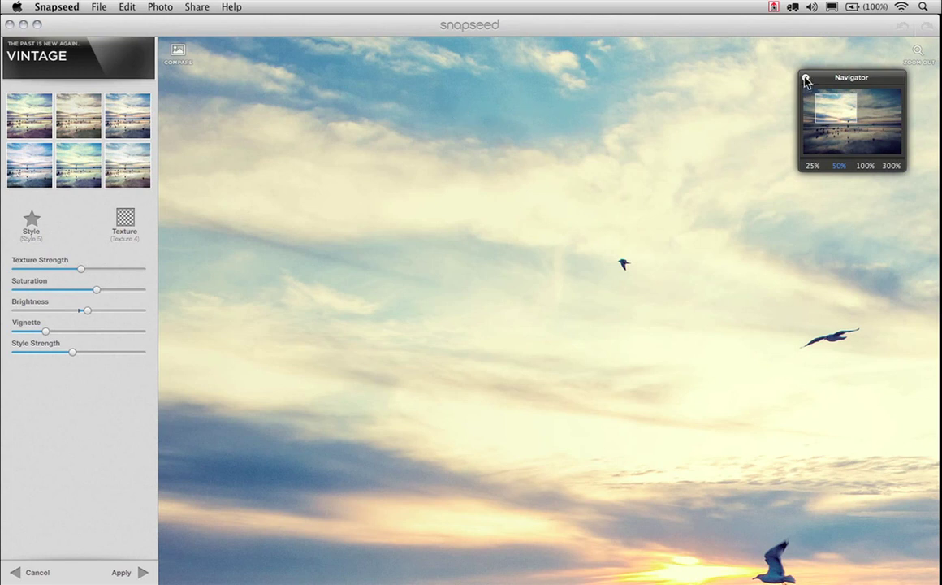
pyautogui.doubleClick(649, 101)
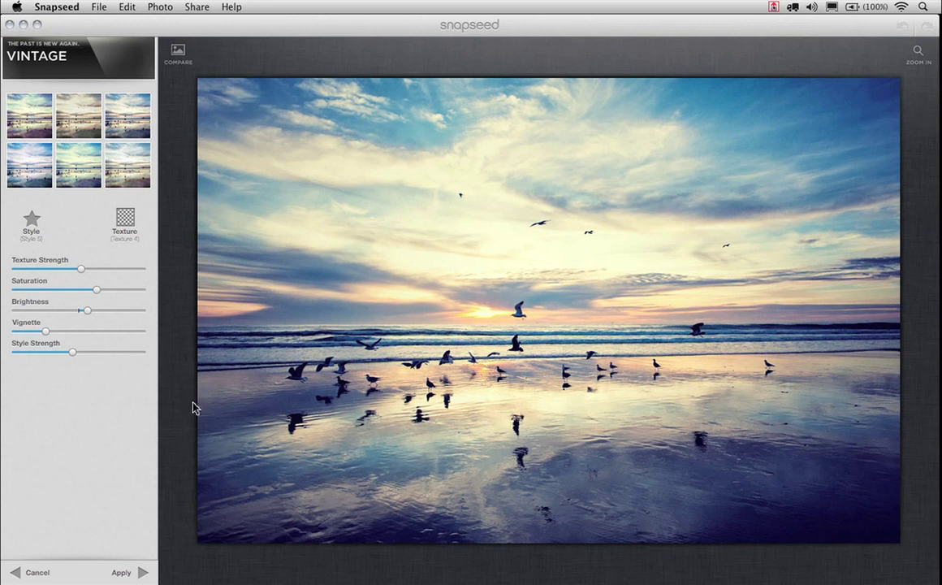
# - Commit the Vintage look and preview the Frames filter's Type 1 white border
pyautogui.click(141, 572)
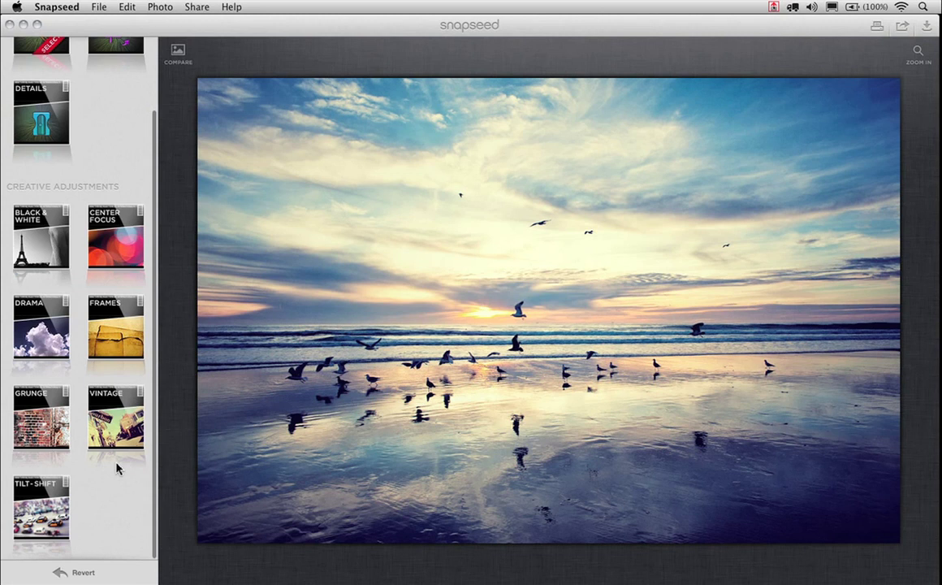
pyautogui.click(112, 325)
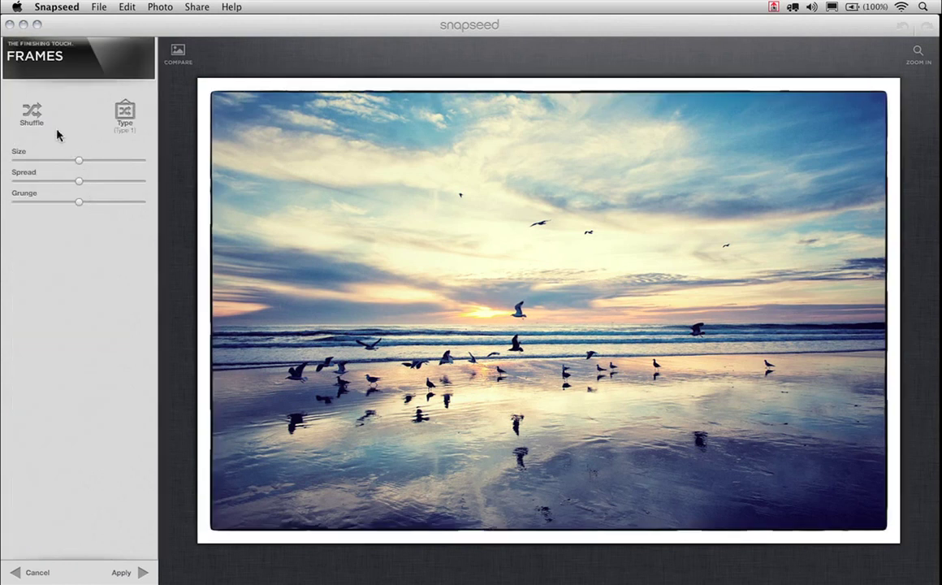
# - Shuffle random frame looks, ending on a larger Type 1 white border with less grunge
pyautogui.click(32, 114)
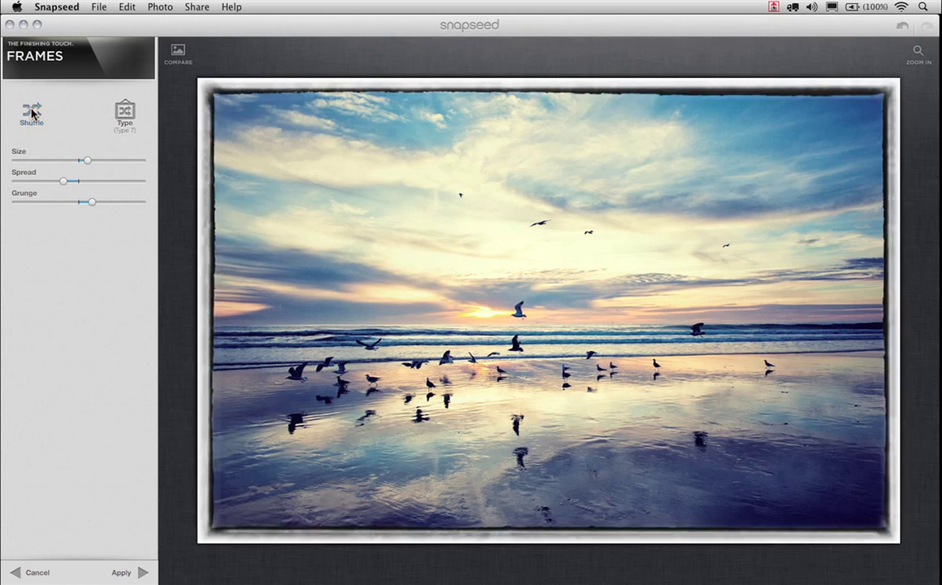
pyautogui.click(32, 114)
pyautogui.click(31, 114)
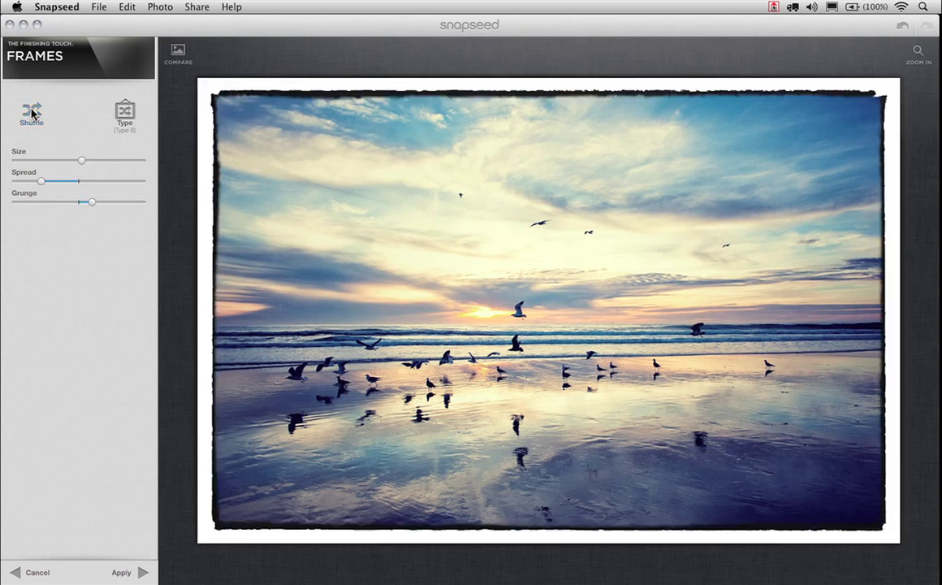
pyautogui.click(32, 114)
pyautogui.click(32, 114)
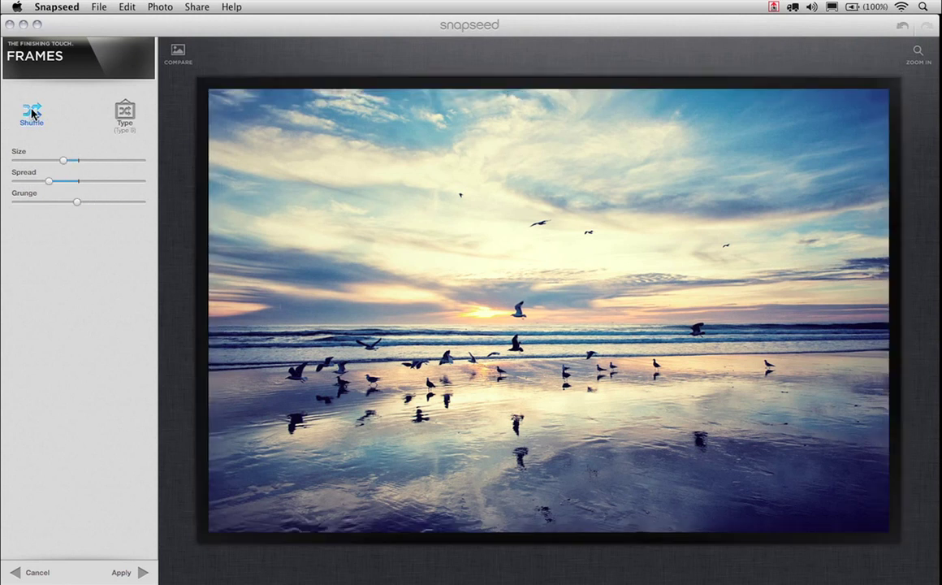
pyautogui.click(32, 113)
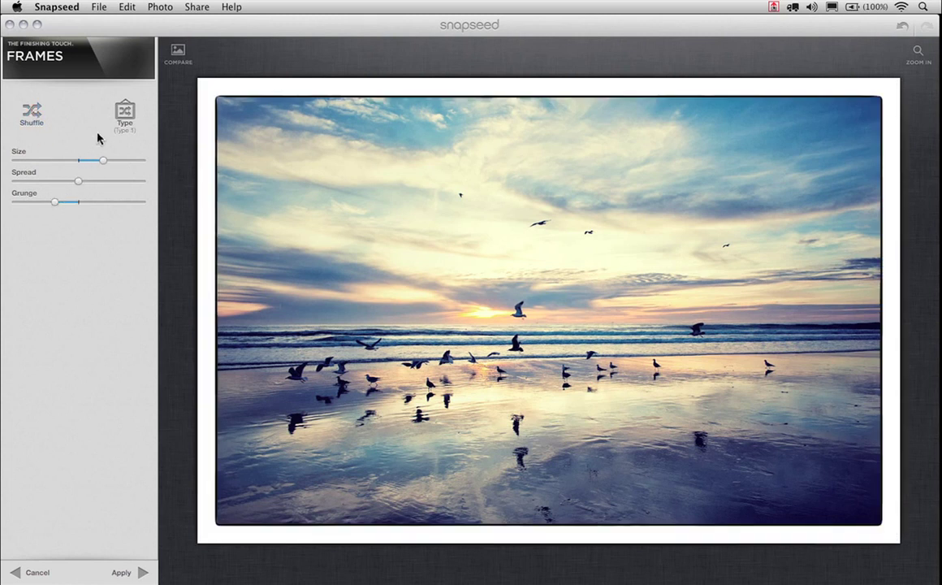
pyautogui.click(125, 112)
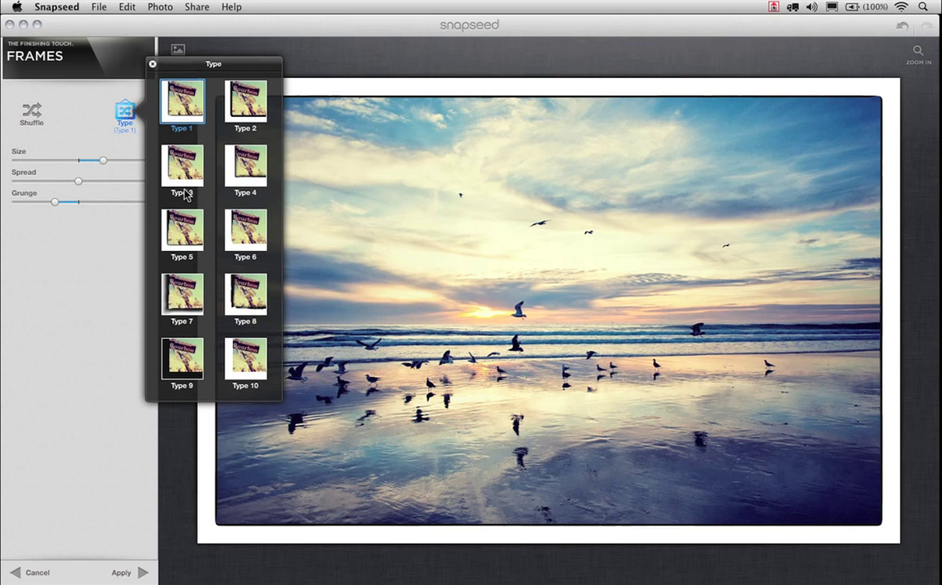
# - Switch to frame Type 8 and regenerate its rough black grunge edge several times
pyautogui.click(246, 301)
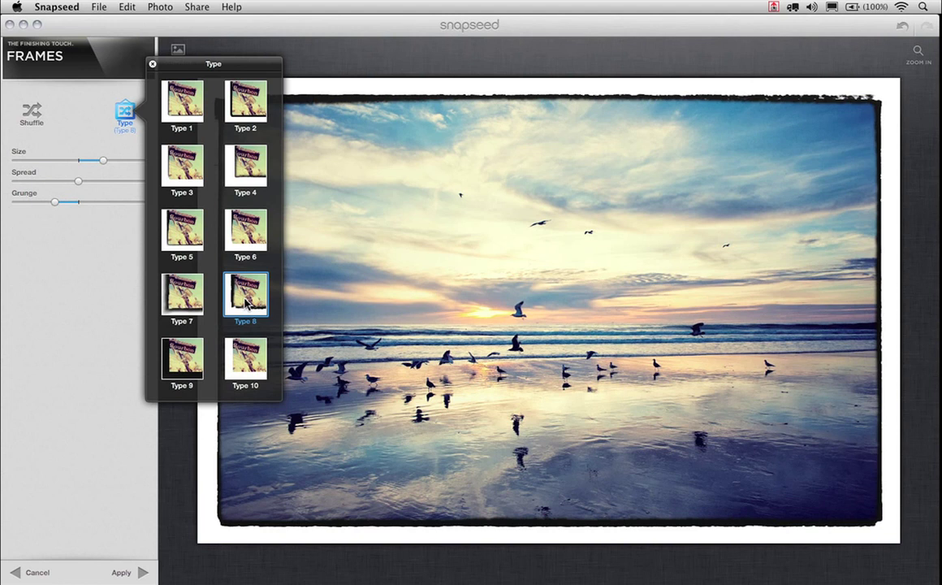
pyautogui.click(246, 301)
pyautogui.click(246, 301)
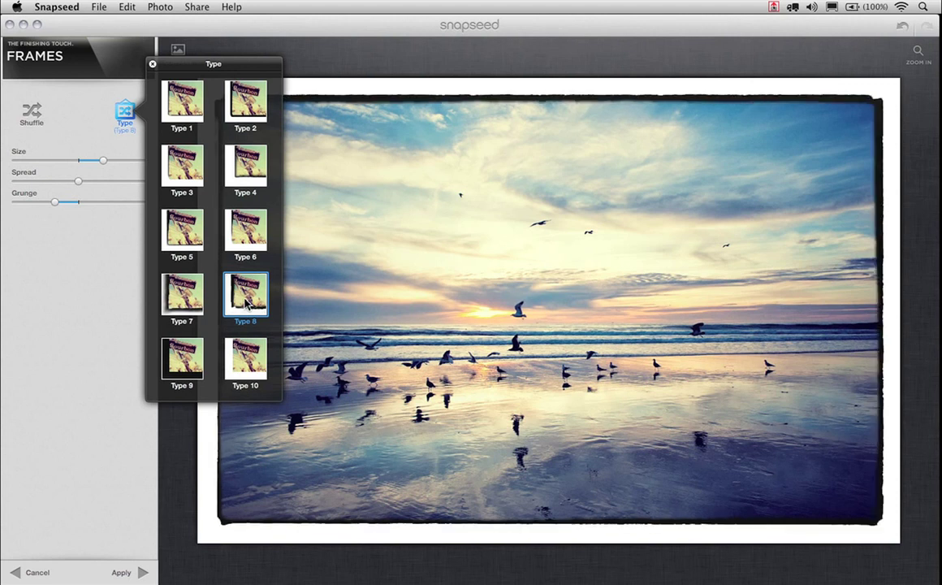
pyautogui.click(246, 301)
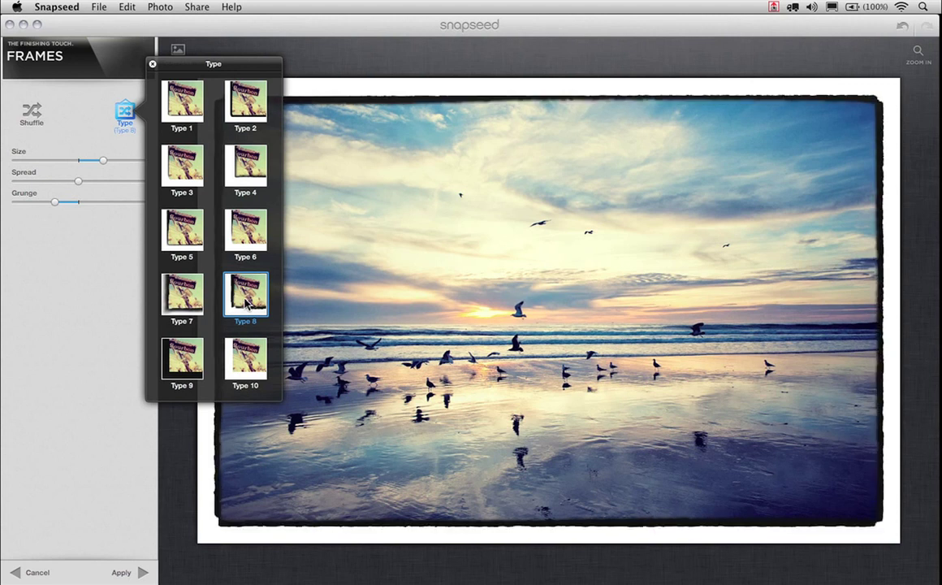
pyautogui.click(247, 301)
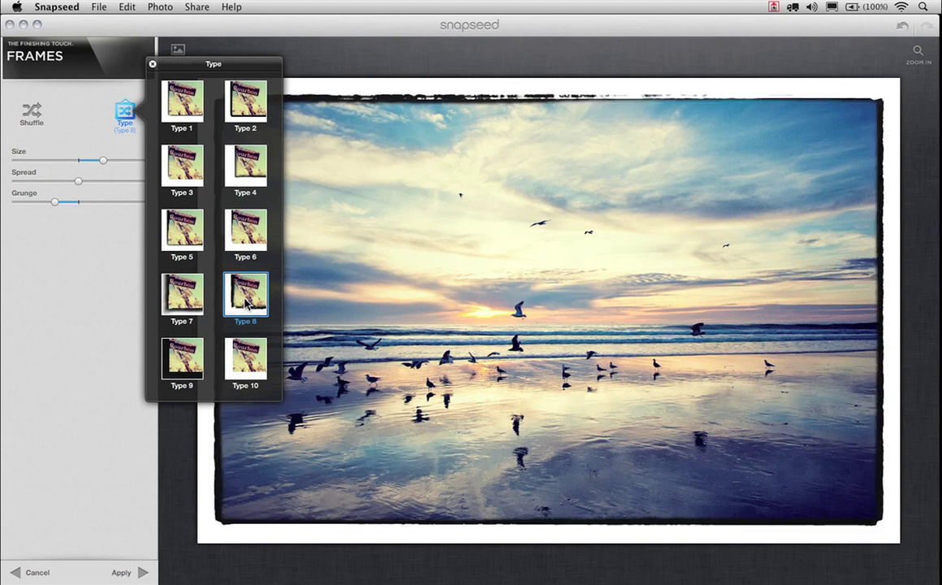
pyautogui.click(246, 301)
pyautogui.click(79, 246)
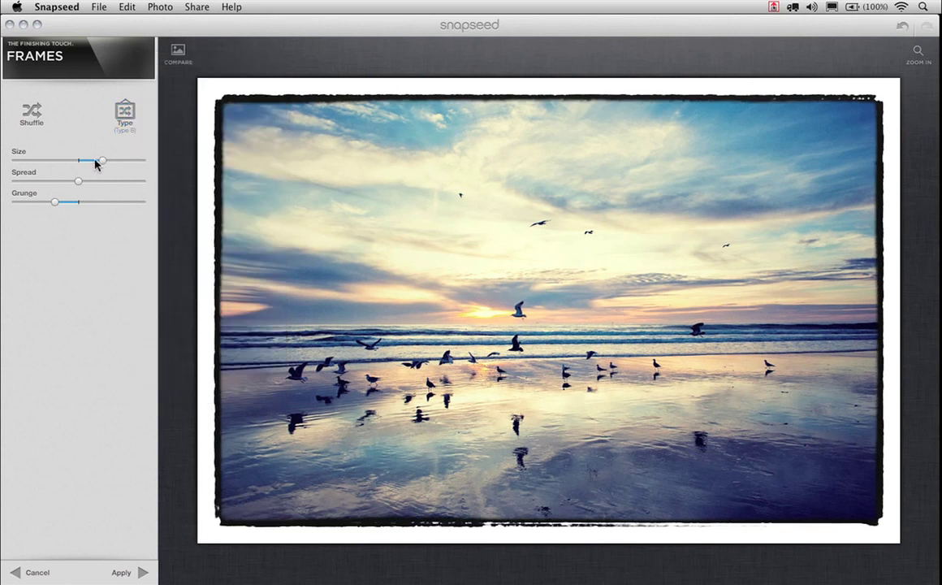
# - Thin the Type 8 grunge frame border, compare with the original, and apply it
pyautogui.moveTo(95, 162); pyautogui.dragTo(40, 162)
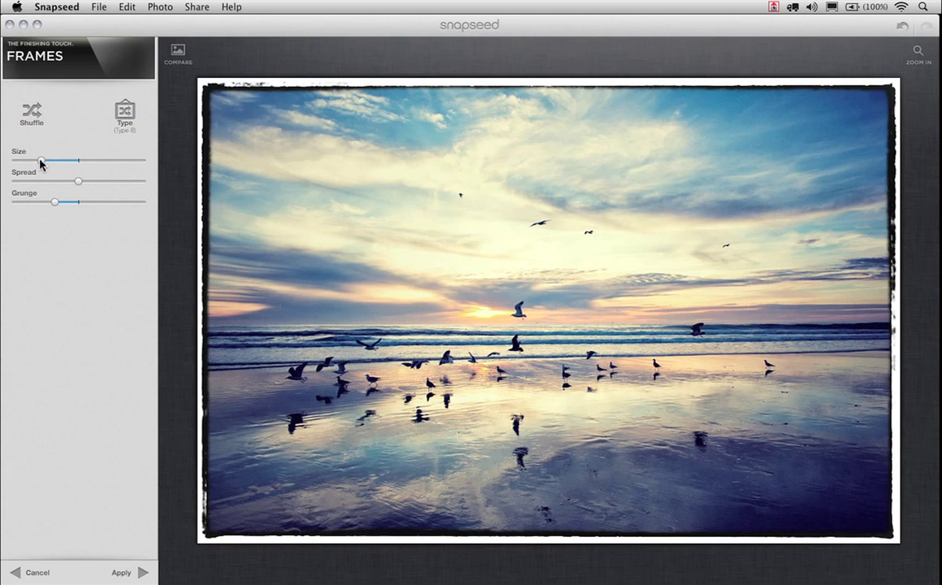
pyautogui.click(178, 54)
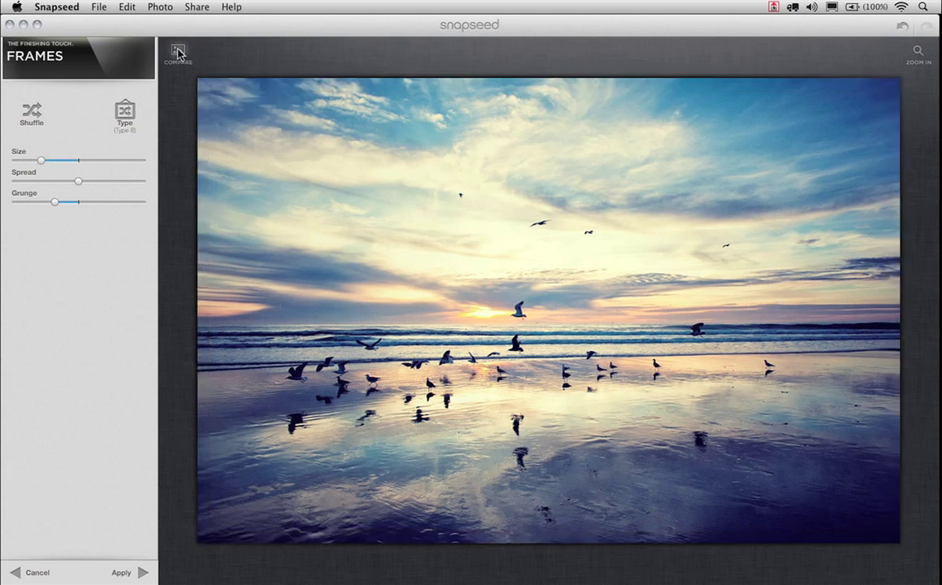
pyautogui.click(178, 53)
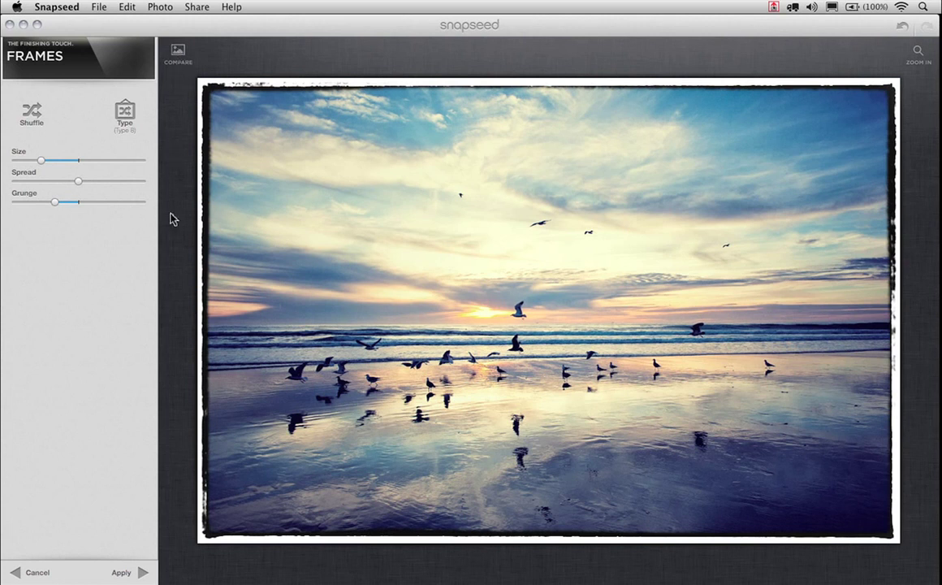
pyautogui.click(140, 571)
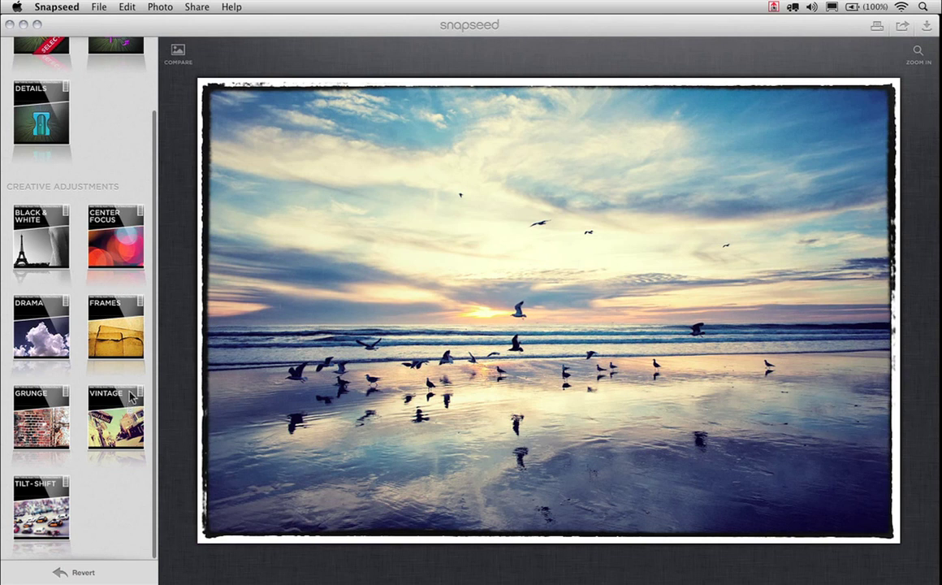
pyautogui.click(178, 55)
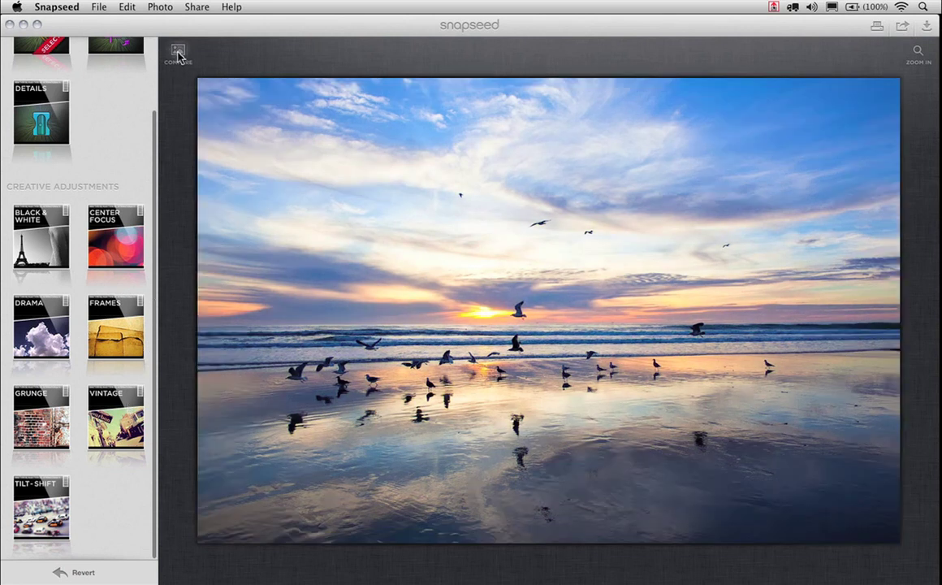
pyautogui.click(177, 54)
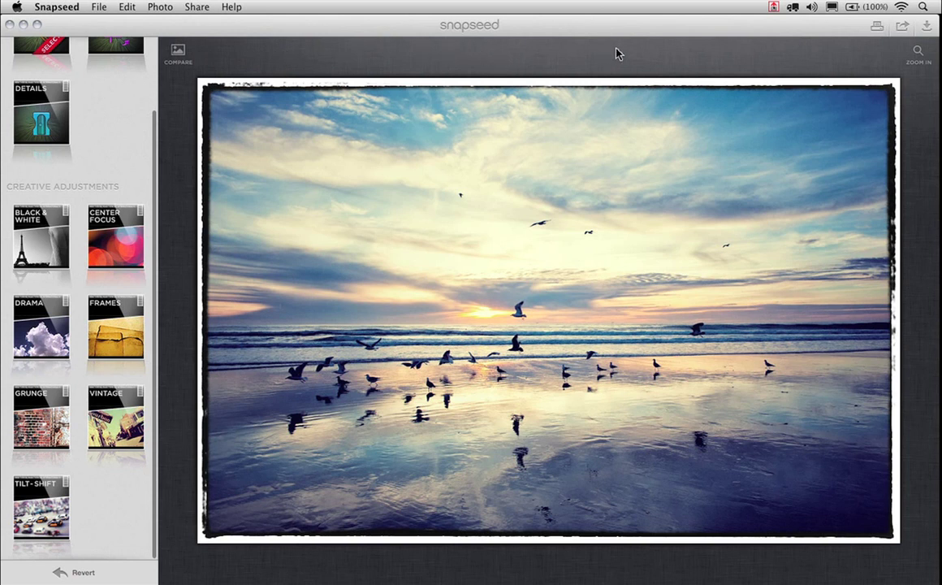
pyautogui.click(904, 27)
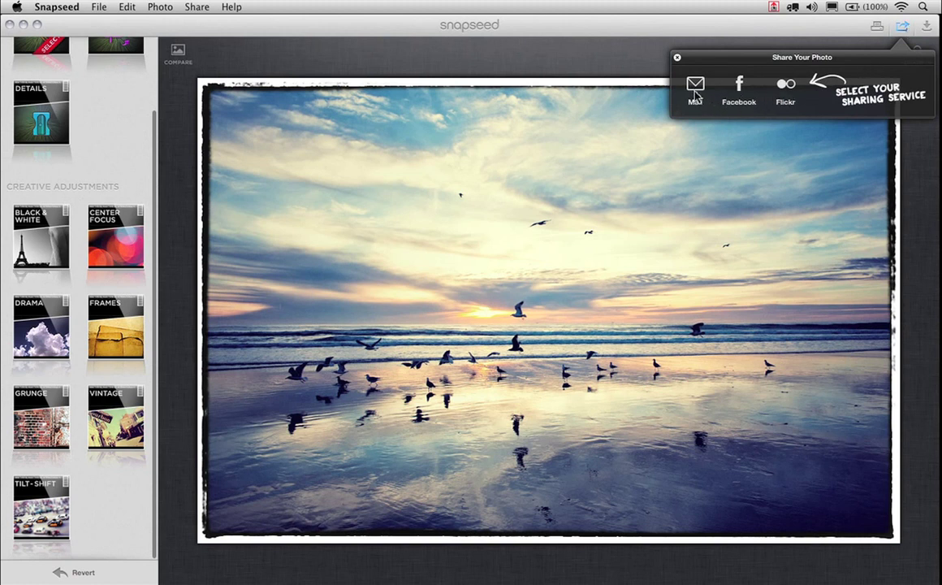
pyautogui.click(678, 58)
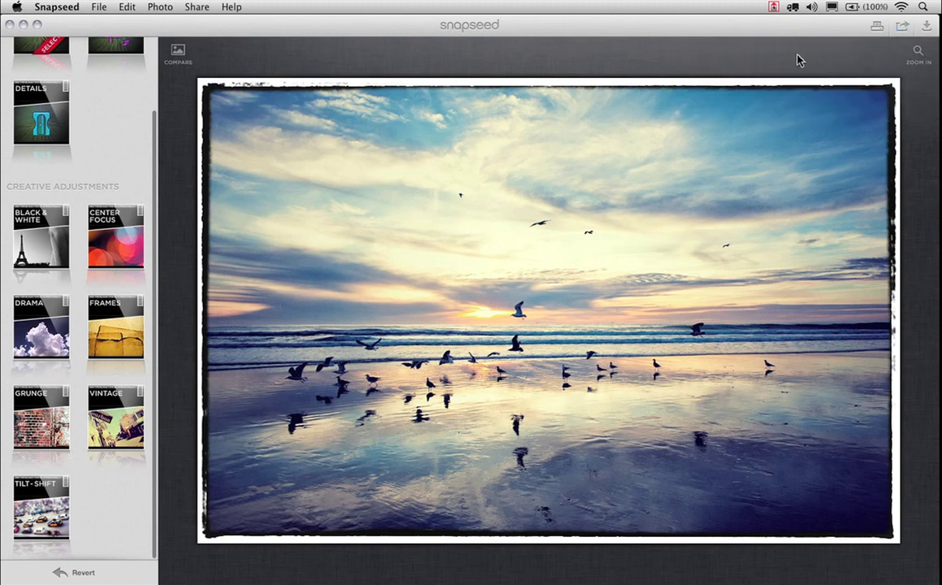